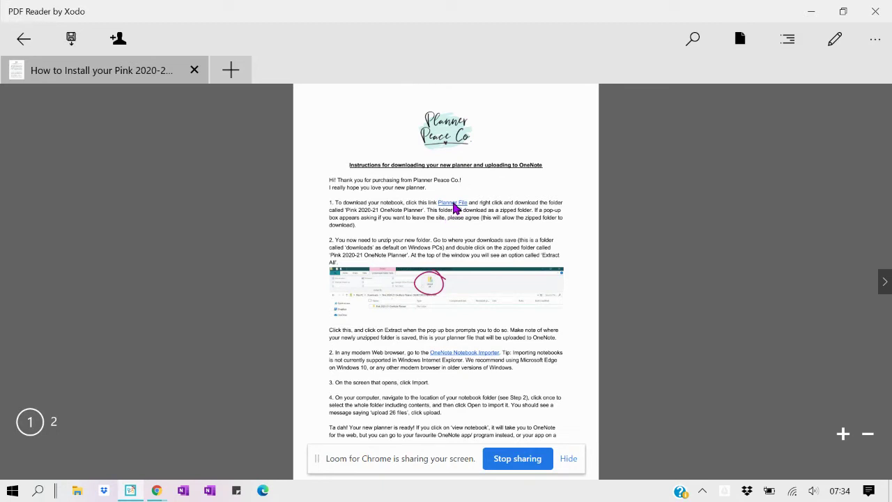
# Open the Planner File link in the instructions PDF and switch to its Google Drive folder in Chrome
pyautogui.click(454, 204)
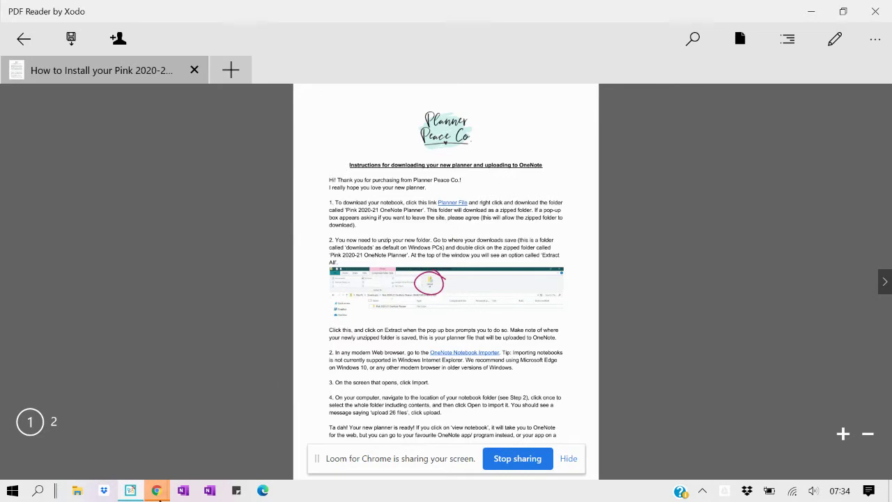
pyautogui.moveTo(163, 492)
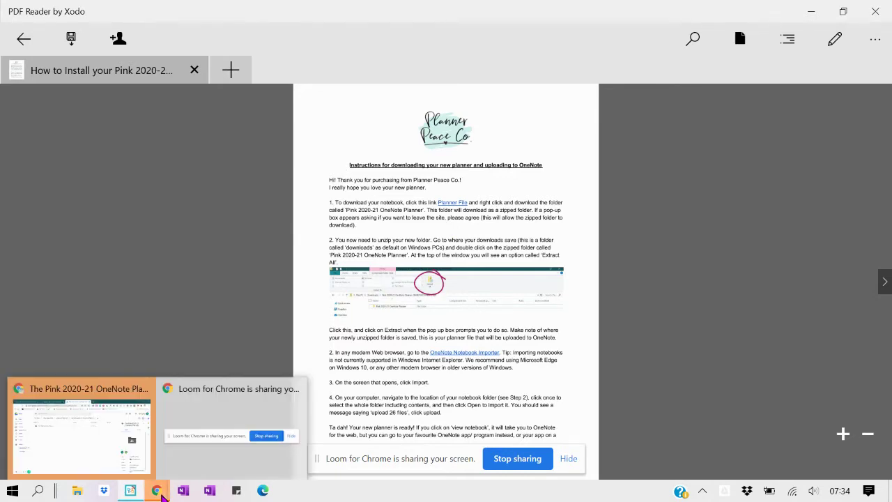
pyautogui.click(101, 449)
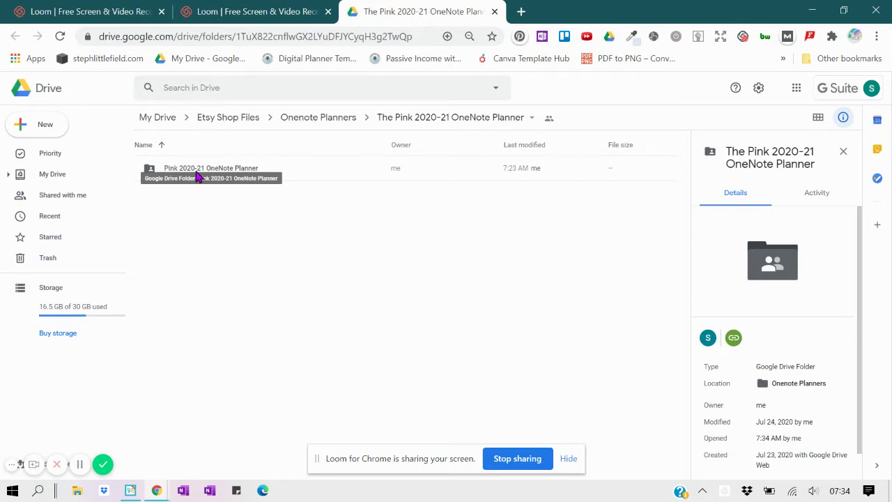
# Download the Pink 2020-21 OneNote Planner folder from Drive, agreeing to leave the site
pyautogui.click(208, 171)
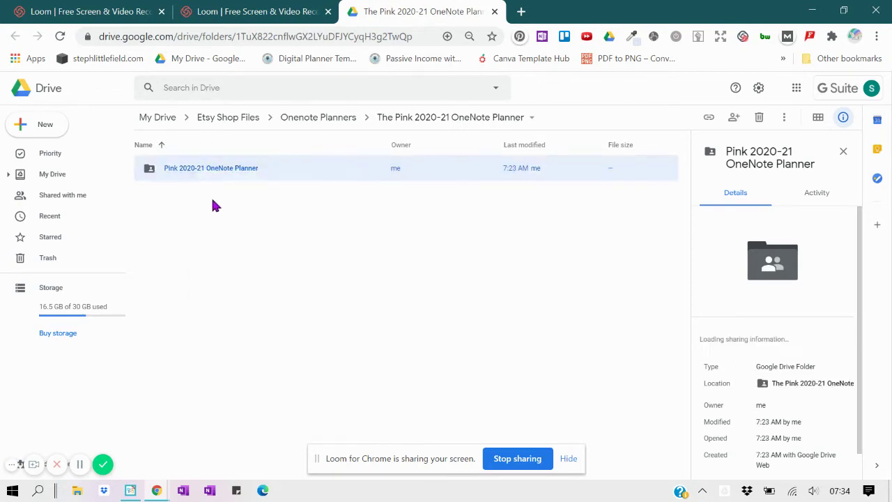
pyautogui.hotkey('shift', 'z')
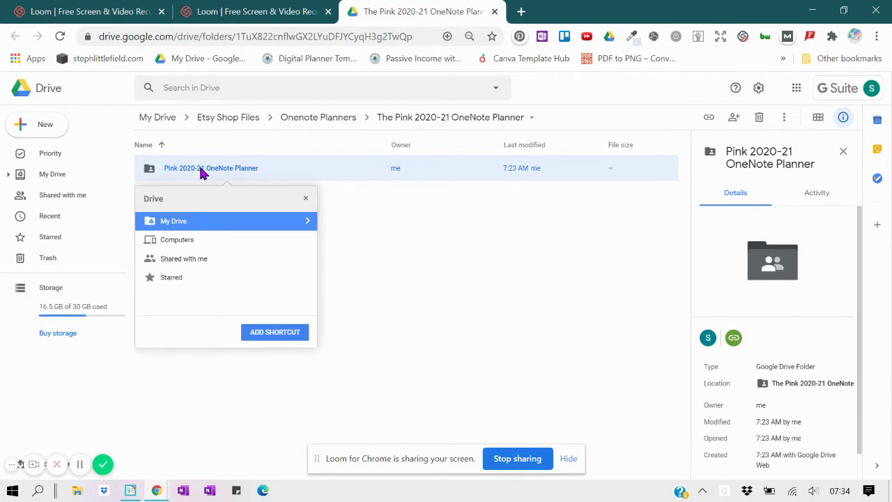
pyautogui.click(307, 201)
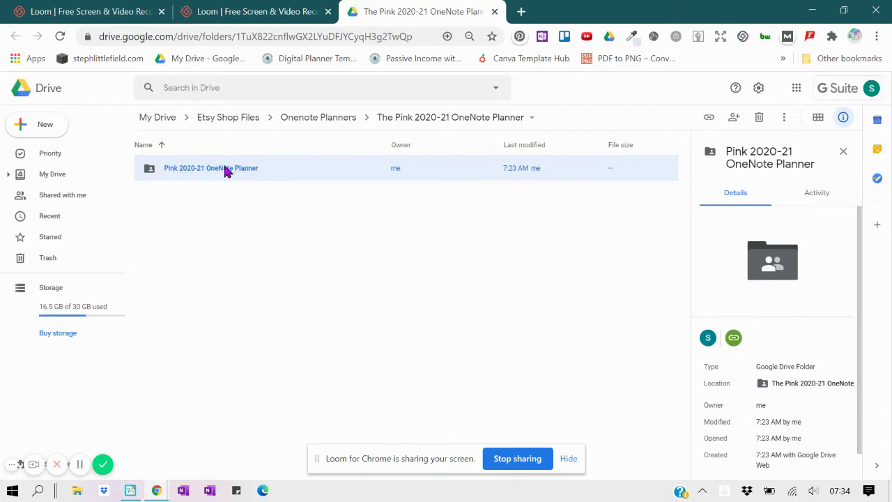
pyautogui.rightClick(225, 170)
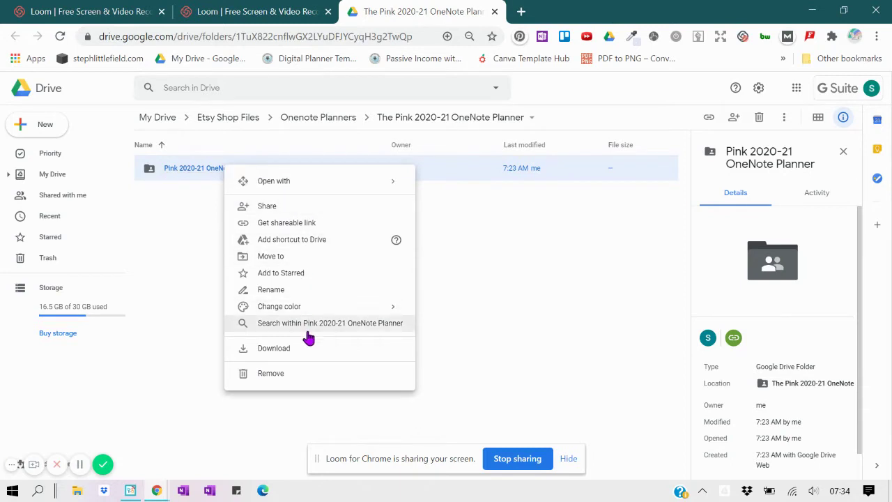
pyautogui.click(303, 355)
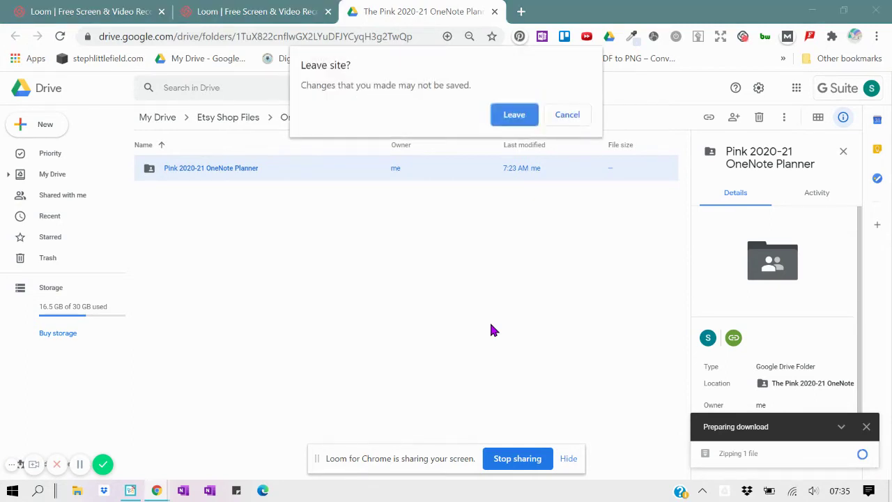
pyautogui.click(511, 113)
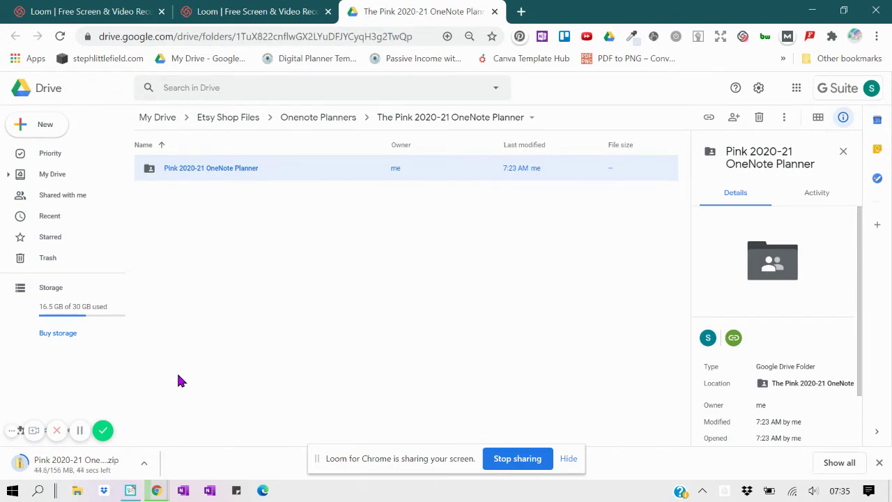
pyautogui.click(175, 440)
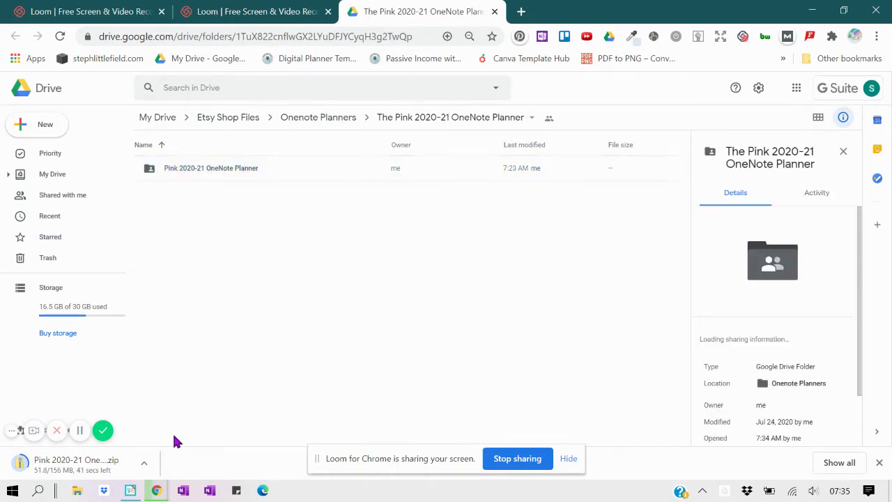
# Check the unzipping instructions in the Xodo PDF, and delete the older Pink 2020-21 OneNote Planner-20200724T160018Z-001 folder from Downloads in File Explorer
pyautogui.click(131, 495)
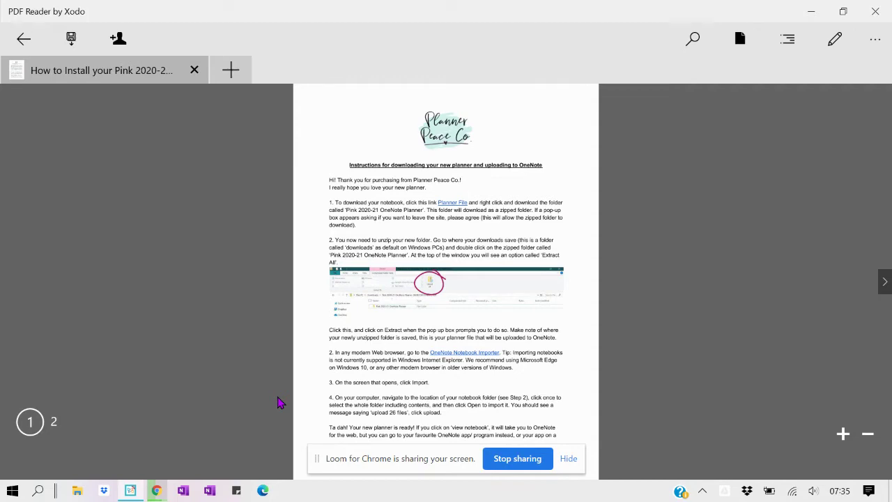
pyautogui.hotkey('ctrl', '+')
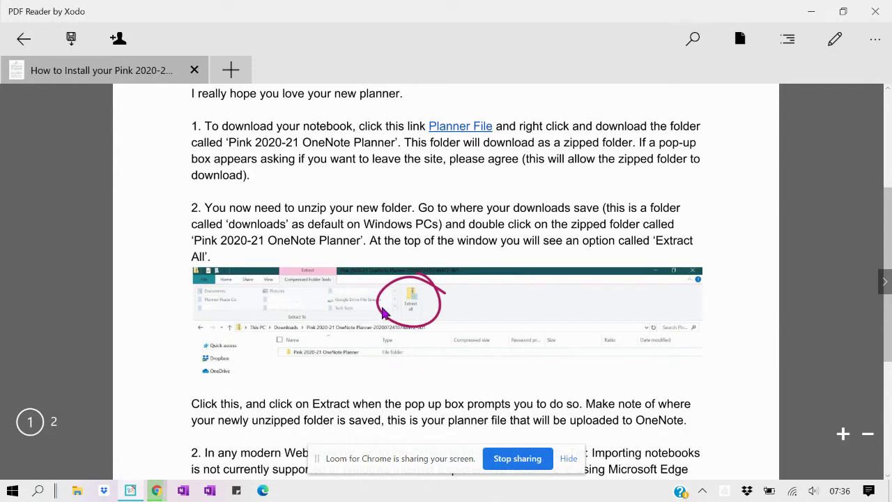
pyautogui.click(77, 491)
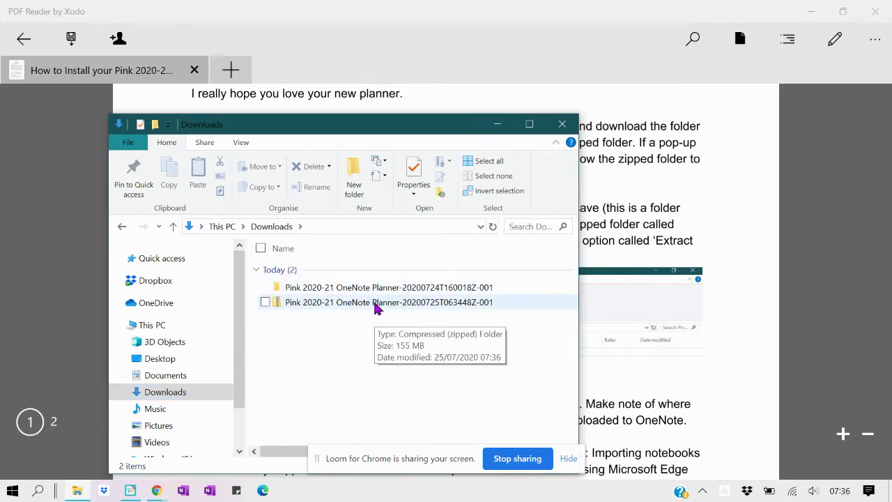
pyautogui.click(529, 125)
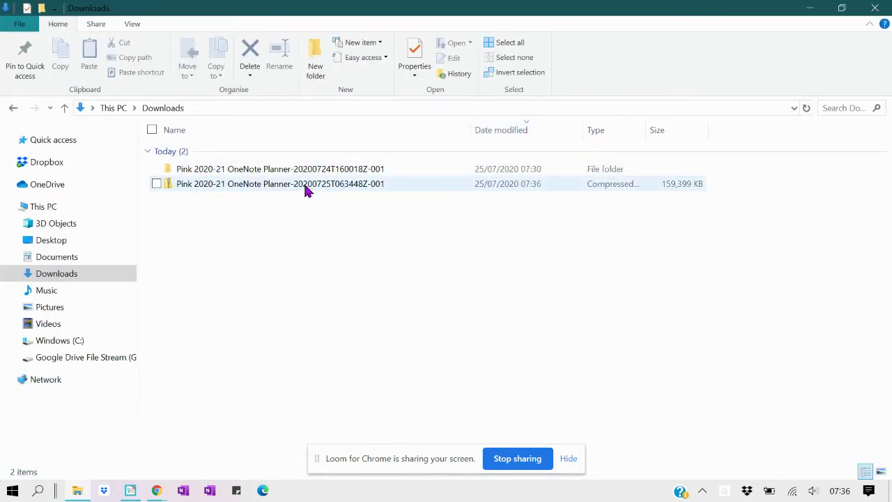
pyautogui.click(156, 170)
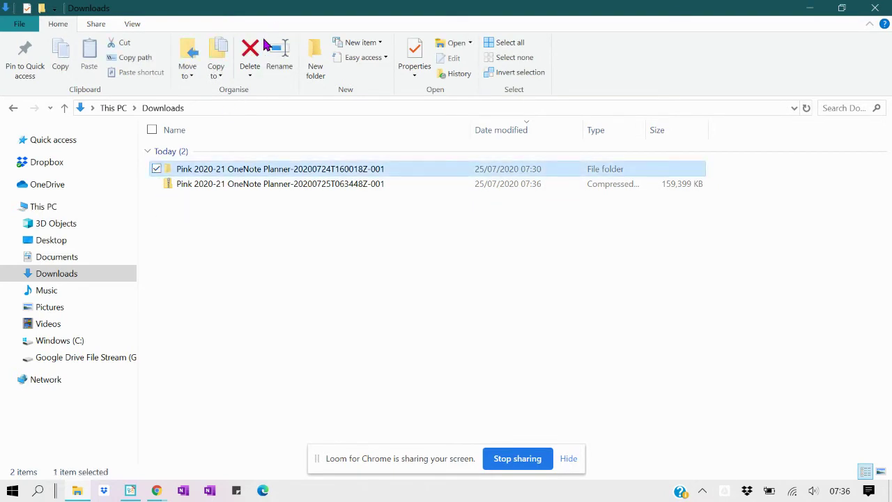
pyautogui.click(256, 56)
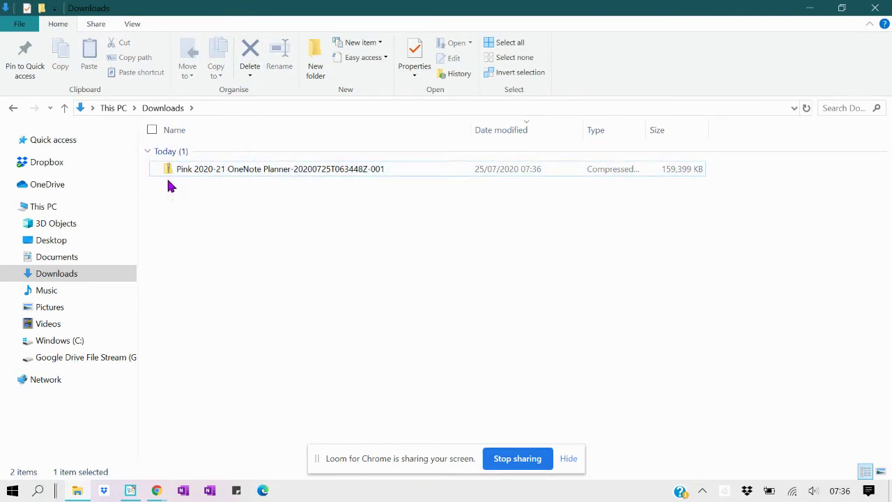
# Extract the downloaded planner zip to the suggested folder in Downloads, and delete the zip file
pyautogui.click(130, 491)
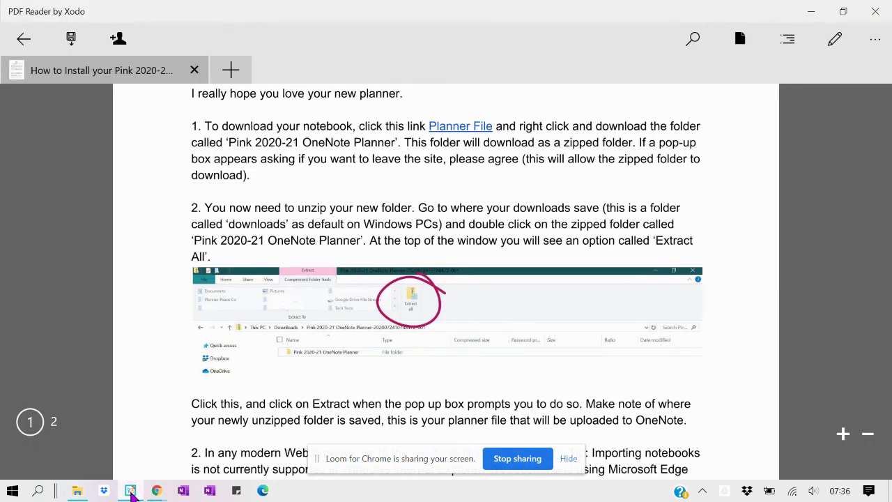
pyautogui.click(130, 490)
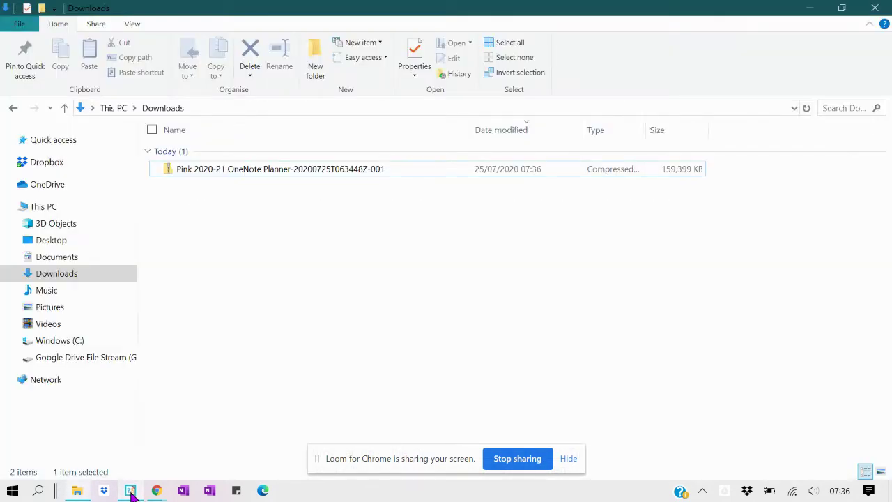
pyautogui.doubleClick(290, 175)
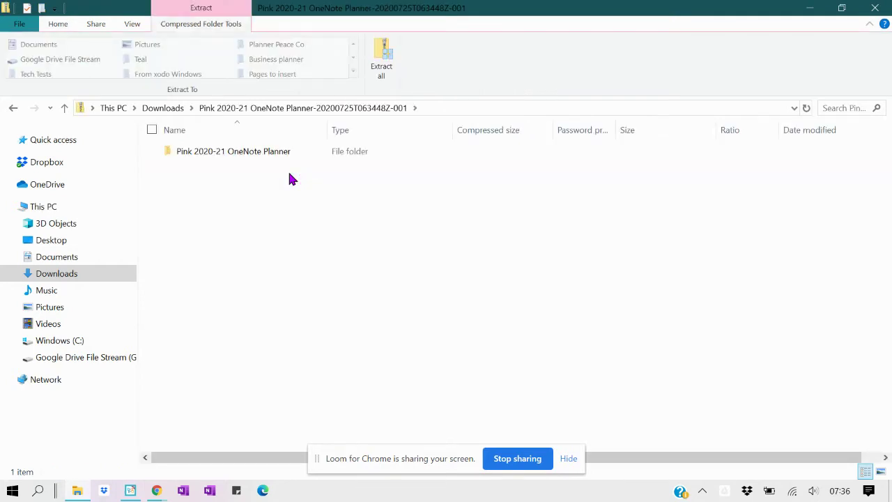
pyautogui.doubleClick(231, 151)
pyautogui.click(381, 59)
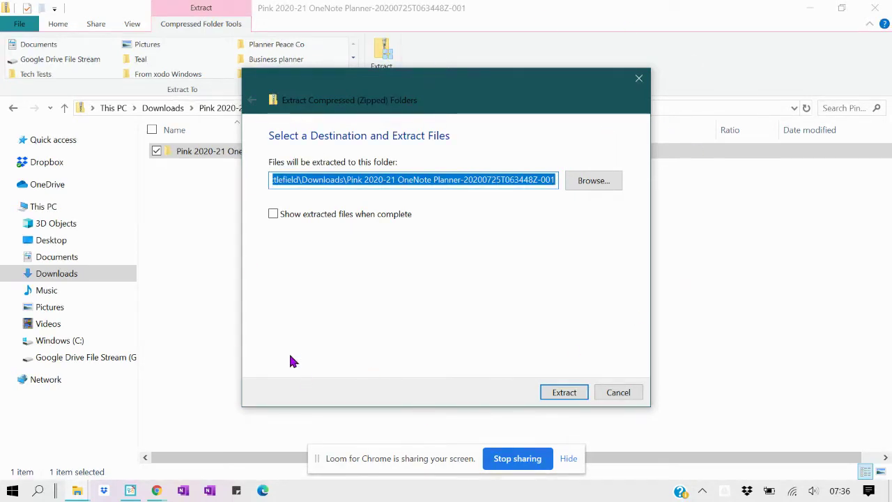
pyautogui.click(576, 394)
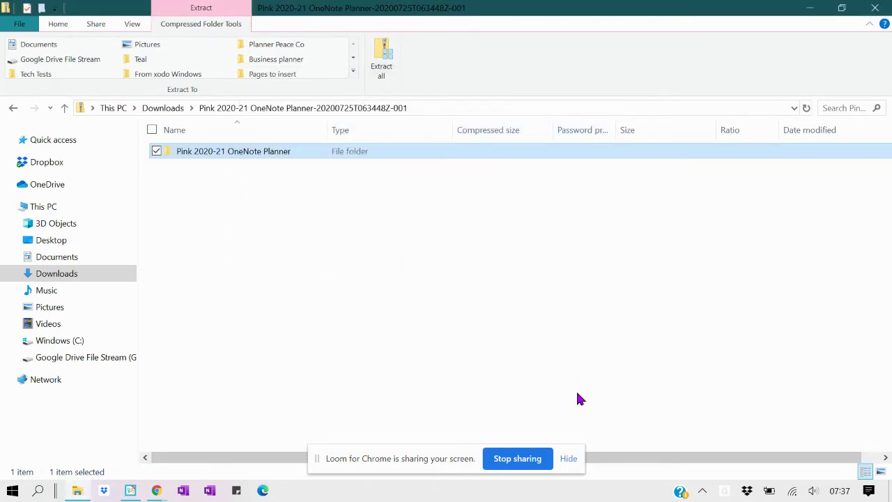
pyautogui.click(70, 279)
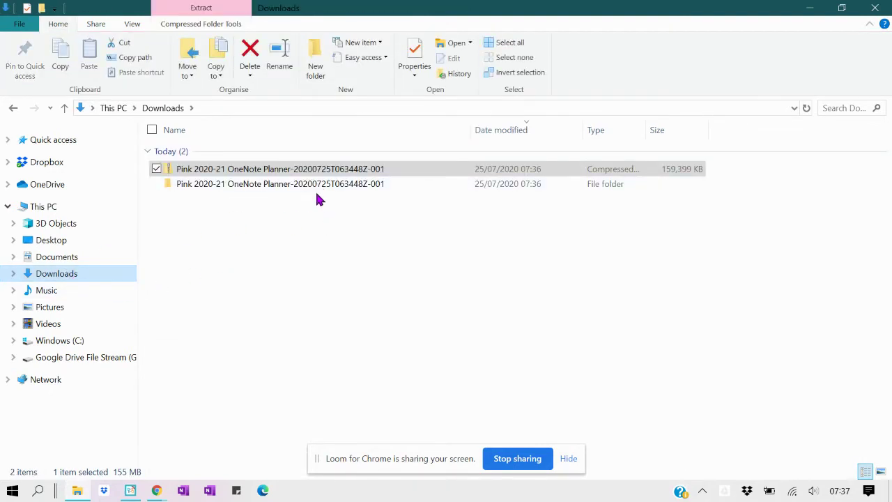
pyautogui.click(252, 57)
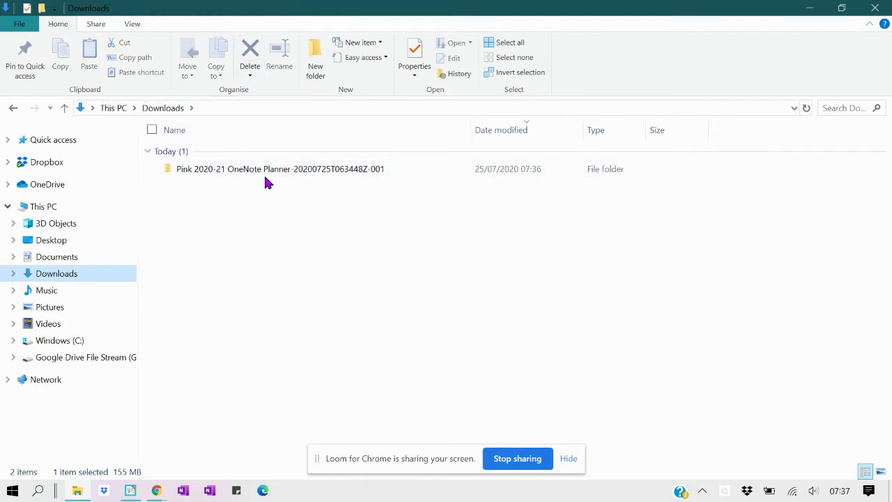
# Open the OneNote Notebook Importer link from the Xodo PDF, and recheck the import instructions before returning to Chrome
pyautogui.click(130, 490)
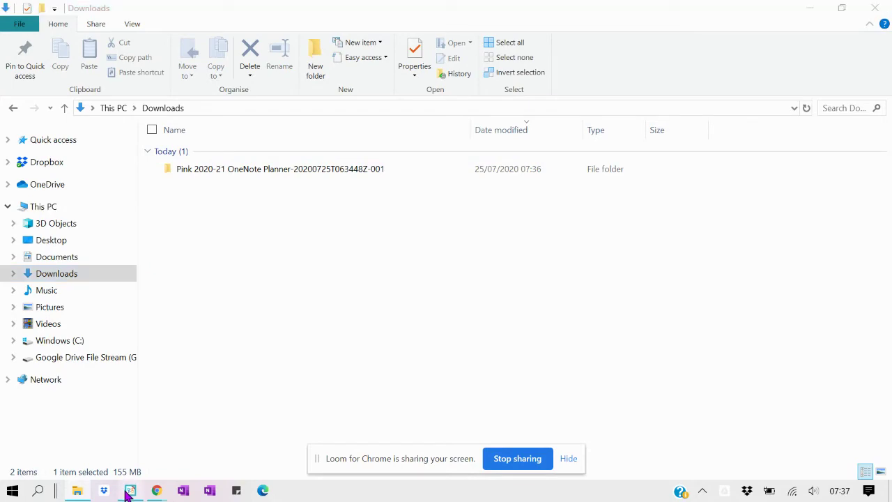
pyautogui.scroll(-5, 445, 288)
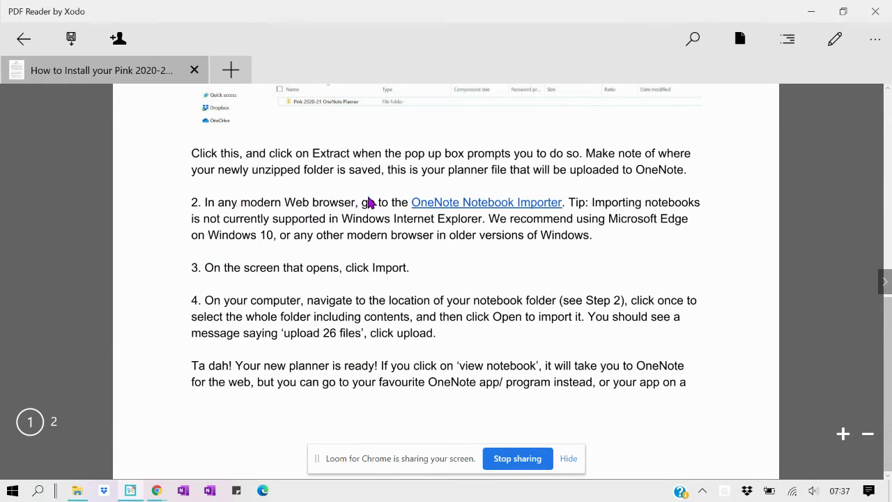
pyautogui.click(463, 203)
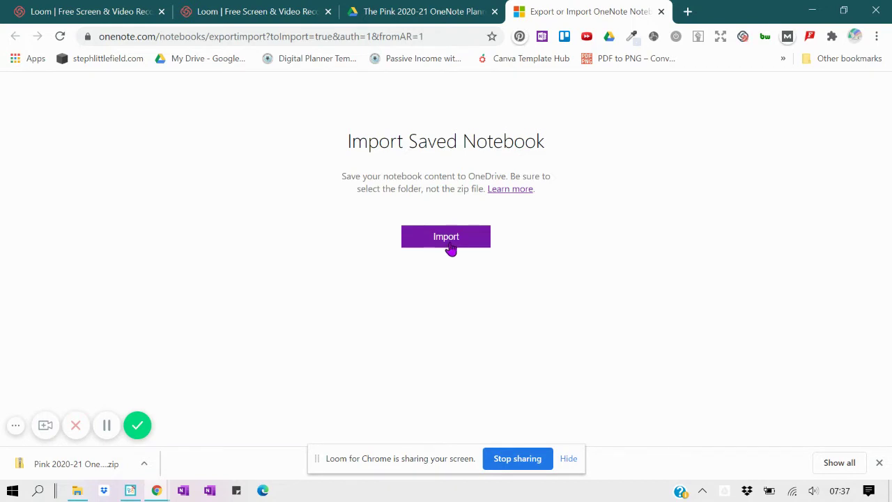
pyautogui.click(129, 491)
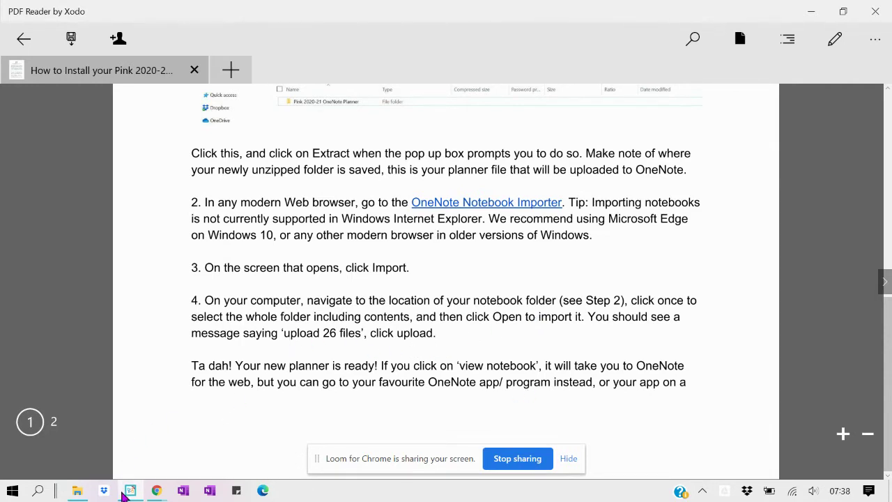
pyautogui.moveTo(157, 492)
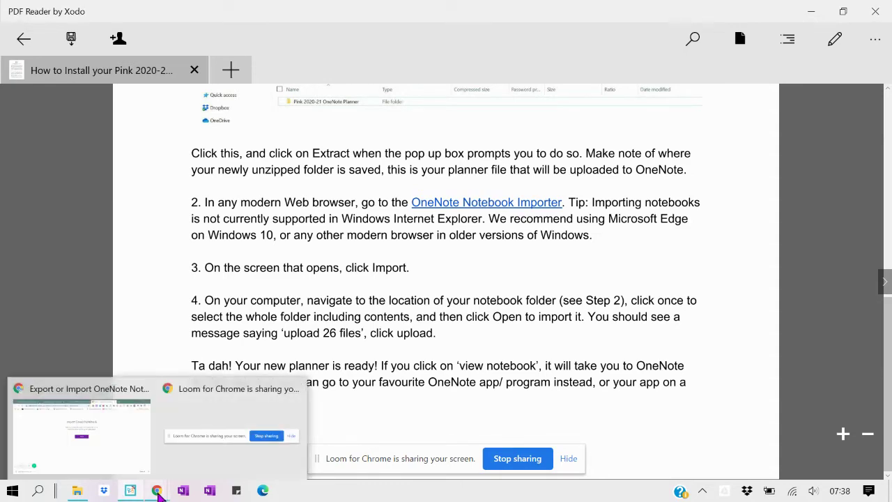
pyautogui.click(52, 441)
# Start the notebook import and submit the Pink 2020-21 OneNote Planner subfolder inside the extracted Downloads folder for upload
pyautogui.click(464, 241)
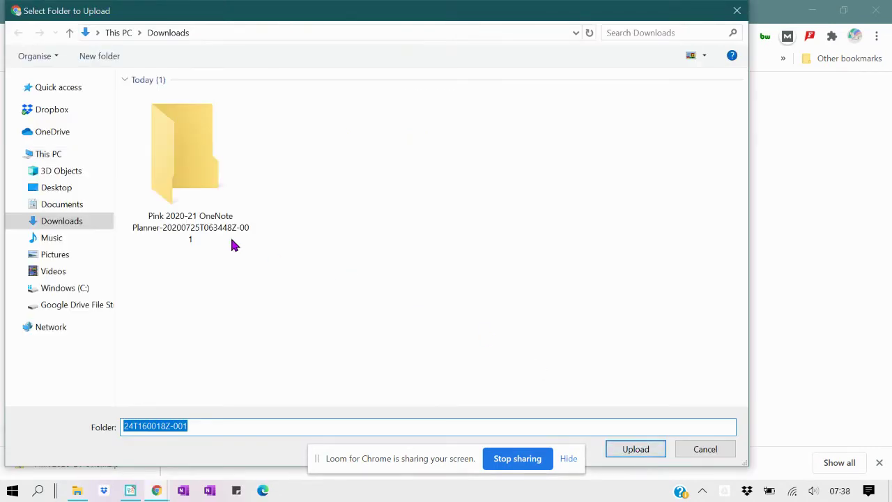
pyautogui.click(206, 201)
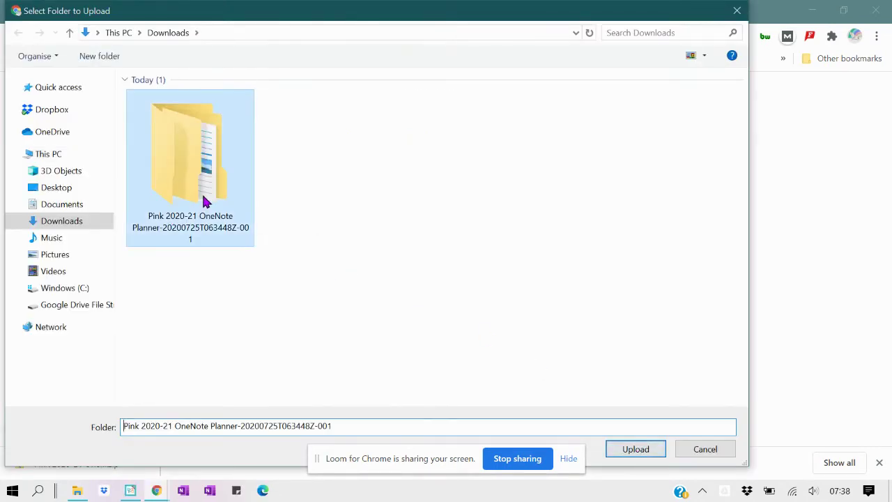
pyautogui.doubleClick(205, 202)
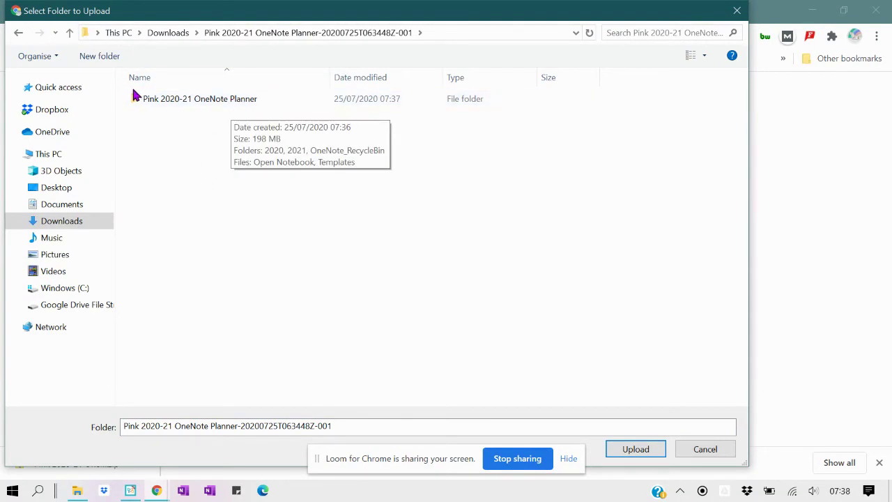
pyautogui.click(20, 34)
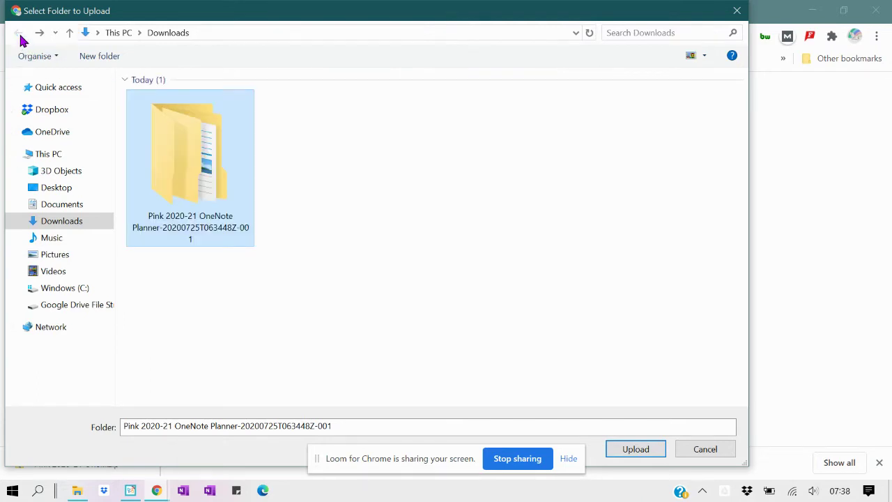
pyautogui.doubleClick(191, 220)
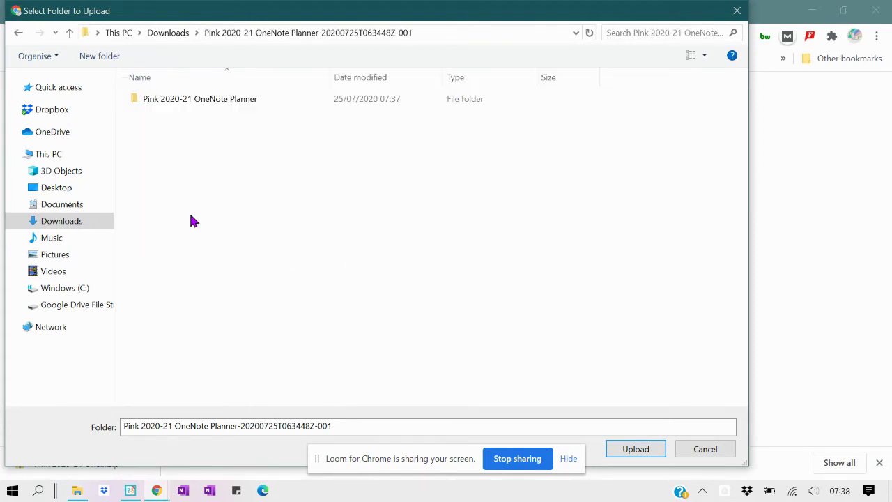
pyautogui.click(182, 103)
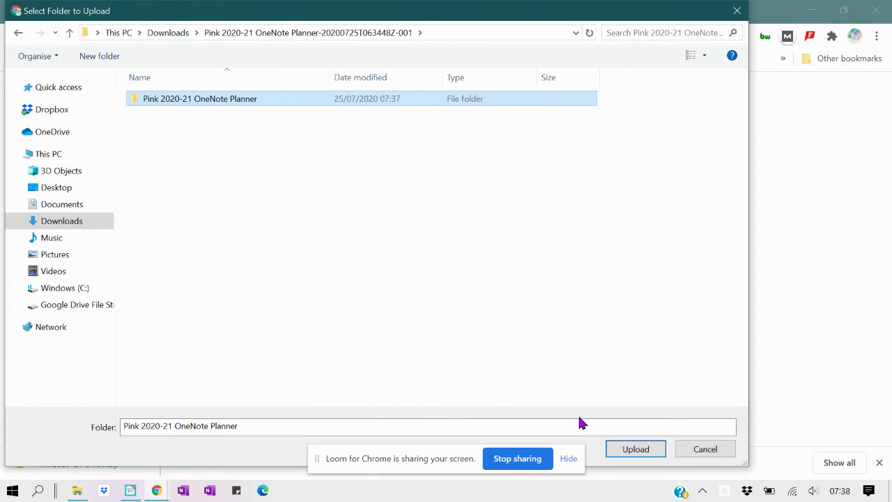
pyautogui.click(631, 450)
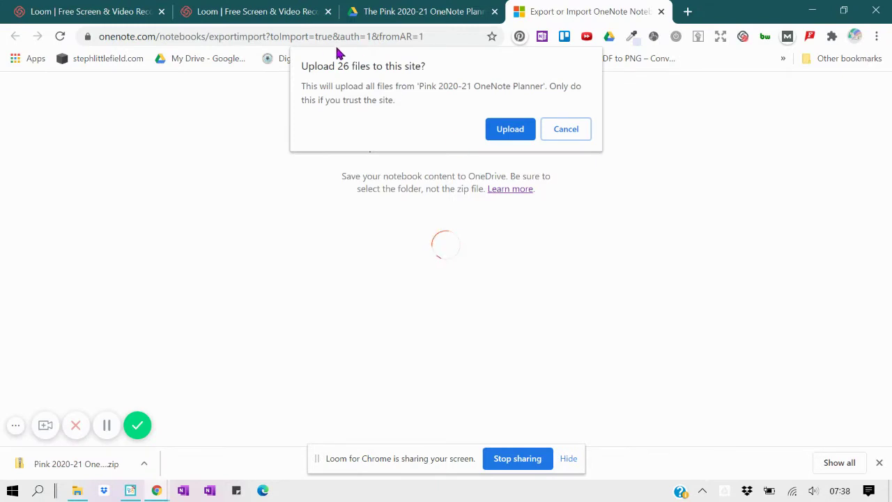
# Confirm the upload of the Pink 2020-21 OneNote Planner files to the notebook importer
pyautogui.click(500, 136)
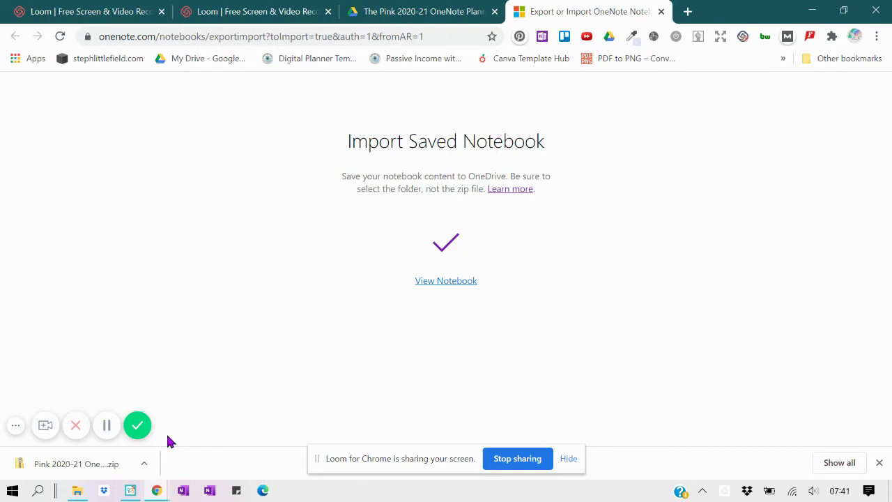
# Review the download, unzipping and import instructions in the Xodo PDF, and return to the importer page in Chrome
pyautogui.click(130, 492)
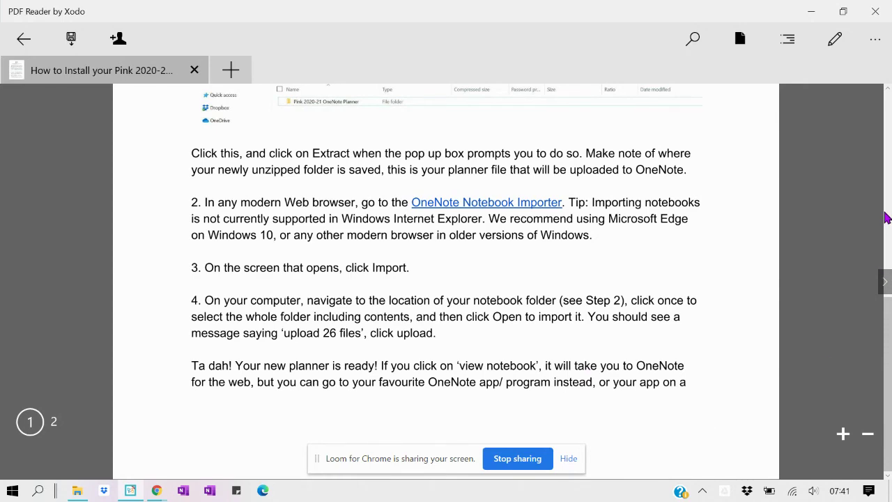
pyautogui.scroll(6, 888, 265)
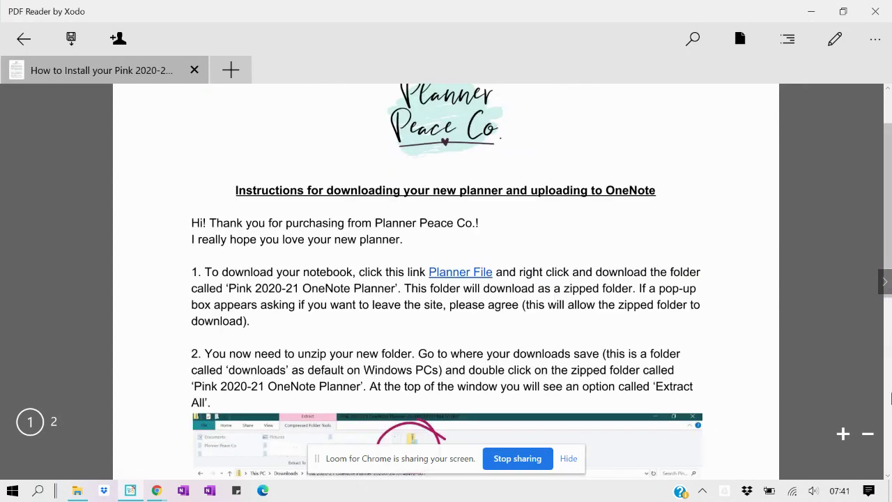
pyautogui.scroll(-5, 501, 335)
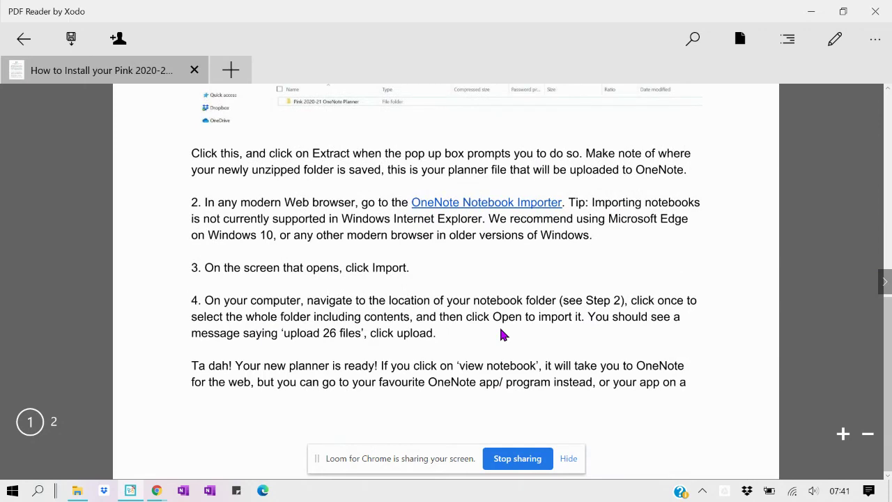
pyautogui.scroll(-3, 499, 325)
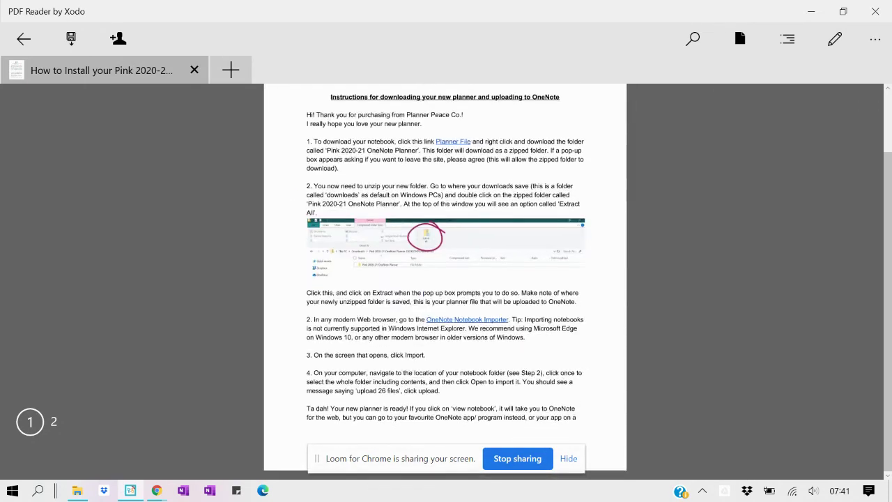
pyautogui.scroll(1, 445, 281)
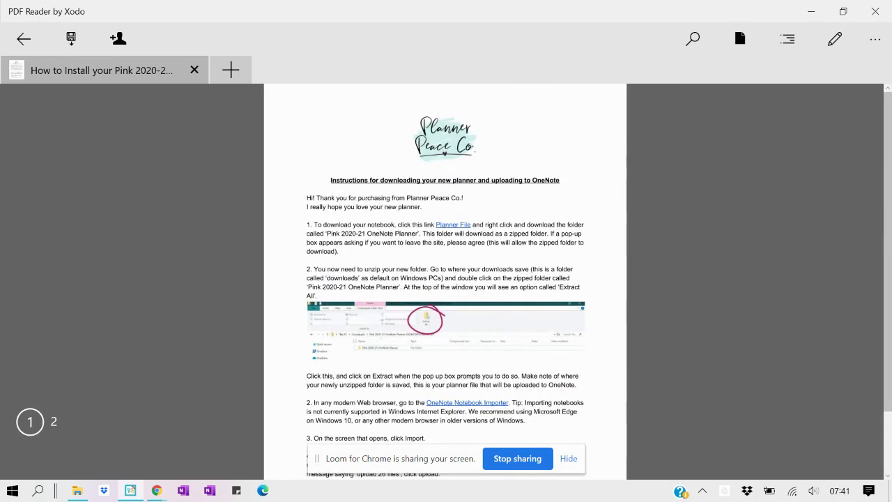
pyautogui.click(54, 421)
pyautogui.write('1')
pyautogui.press('Return')
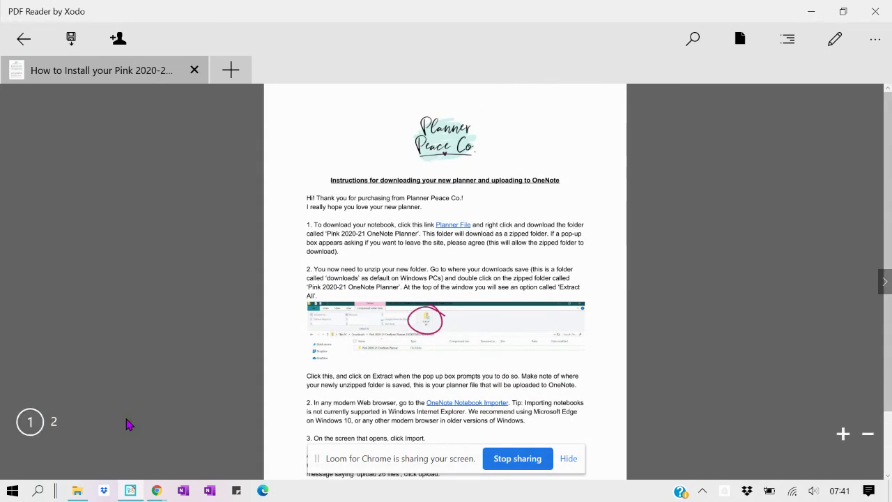
pyautogui.scroll(-1, 289, 209)
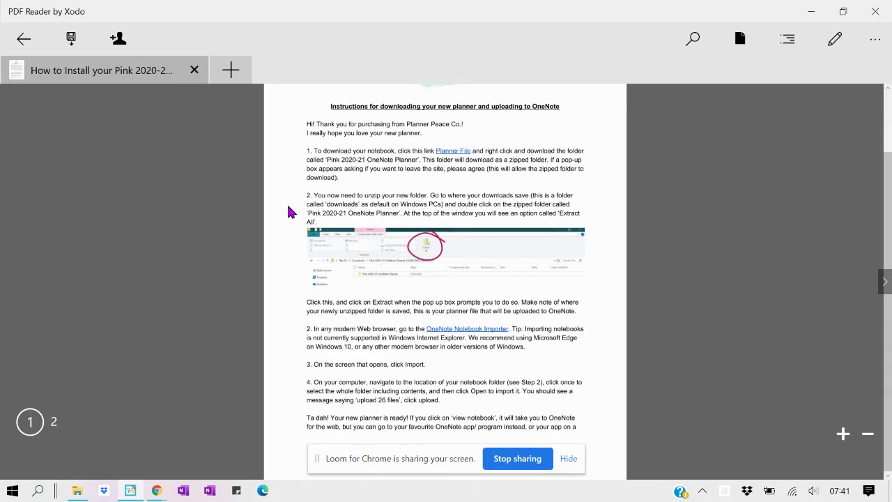
pyautogui.click(811, 11)
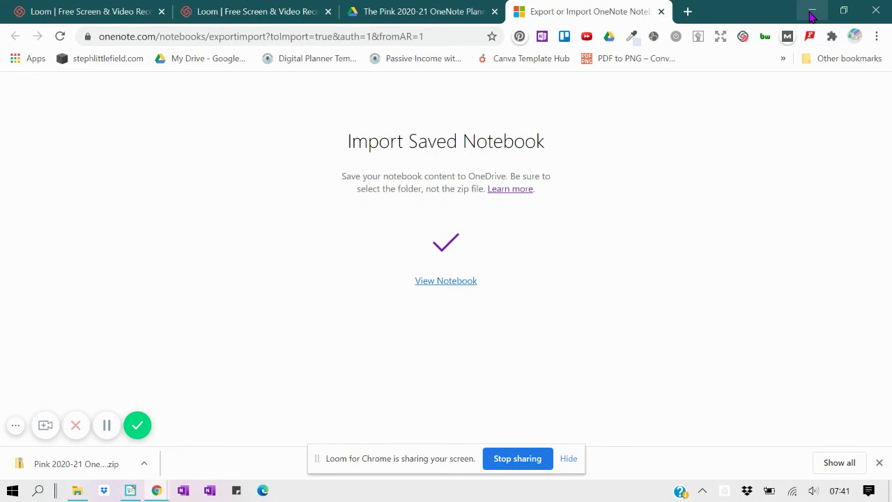
# View the imported planner in OneNote for the web, and open the Aug _20 section in the 2020 section group
pyautogui.click(442, 282)
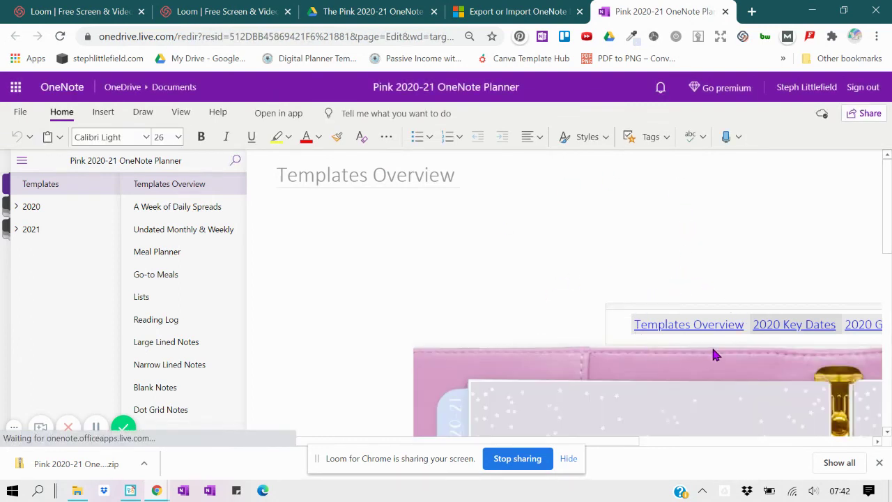
pyautogui.click(19, 209)
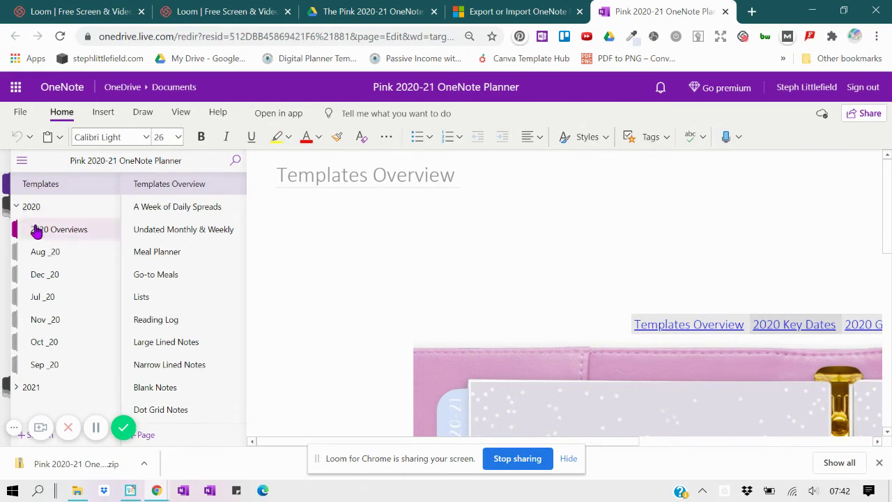
pyautogui.click(44, 257)
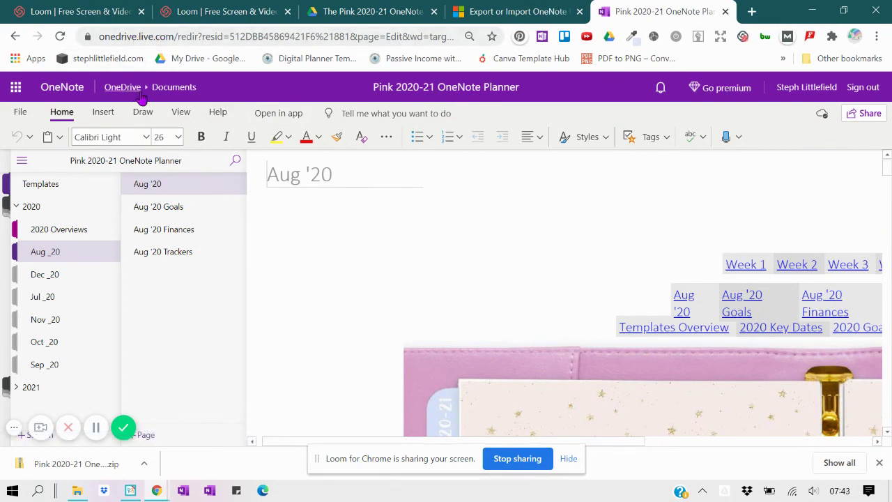
# Close the web planner, the notebook importer and the Google Drive folder pages in Chrome
pyautogui.click(726, 12)
pyautogui.press('Return')
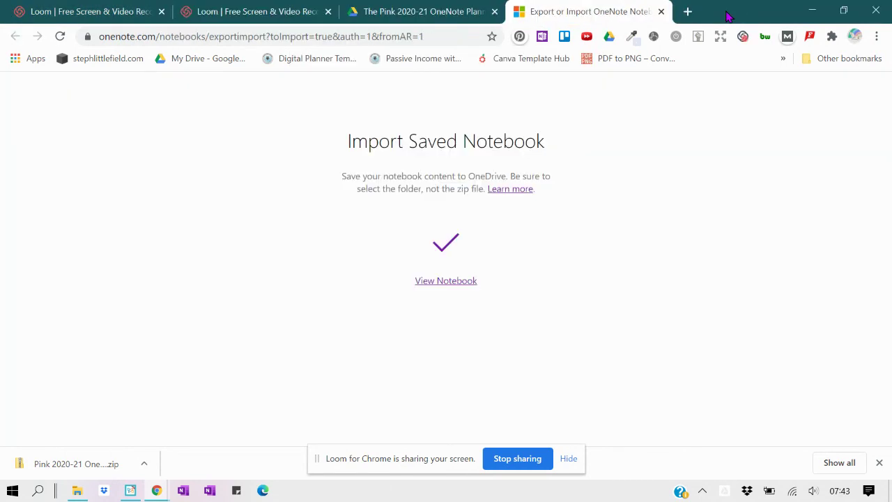
pyautogui.click(661, 12)
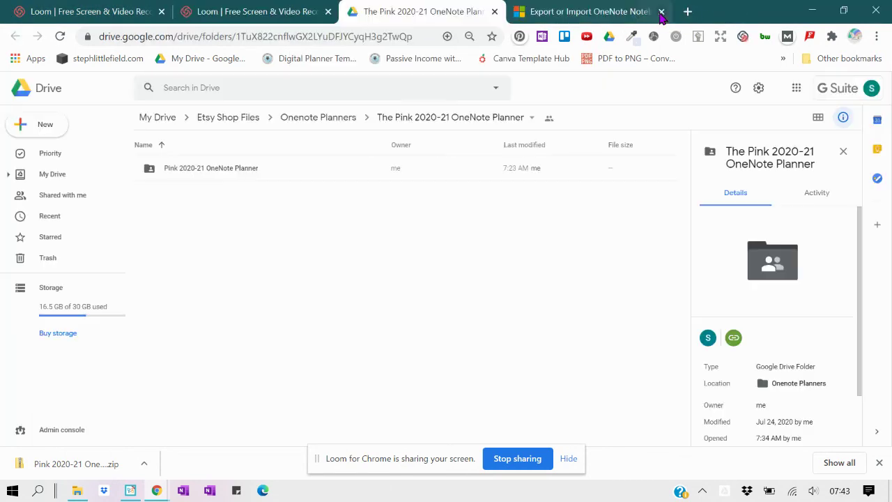
pyautogui.click(494, 12)
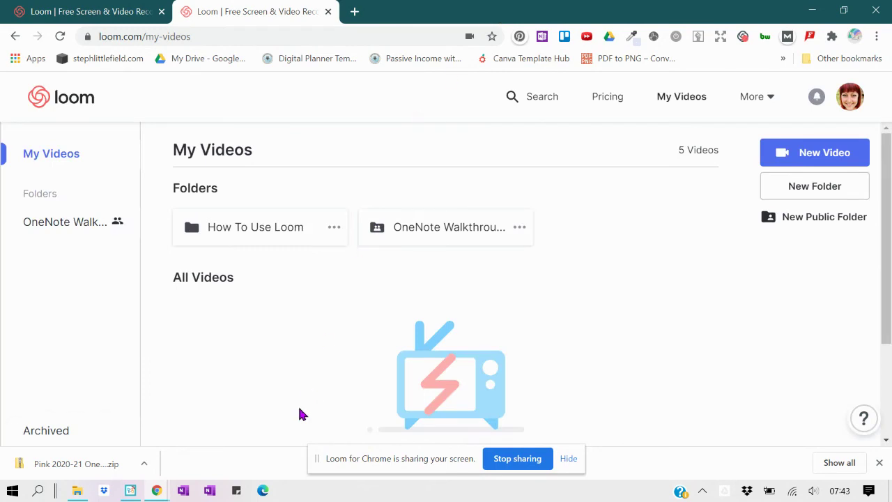
# Switch to the OneNote desktop app and browse the other notebooks available to open, including the recent ones
pyautogui.click(189, 492)
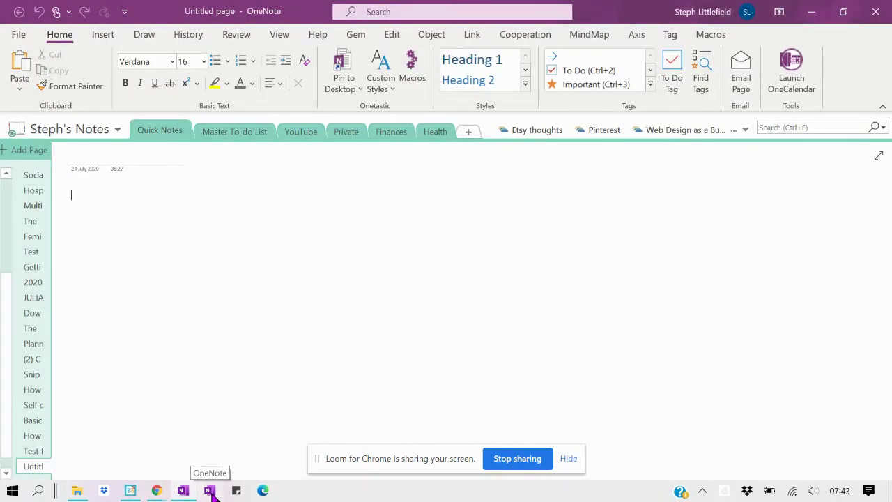
pyautogui.click(119, 133)
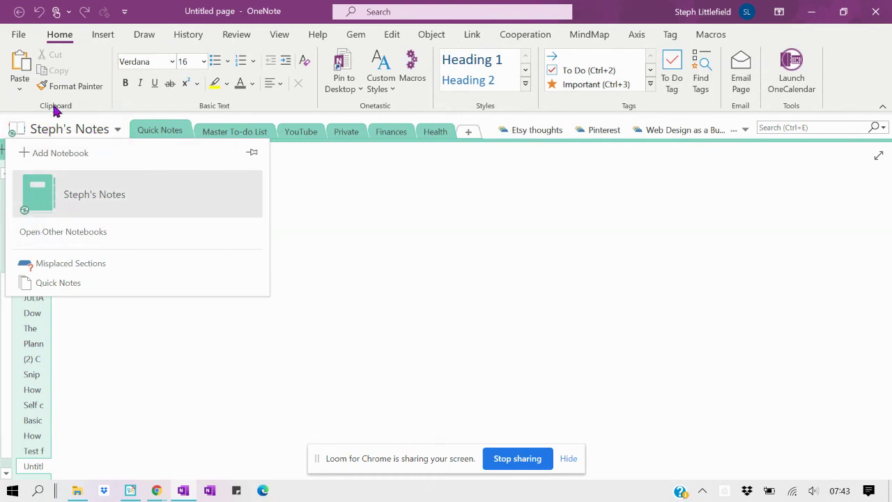
pyautogui.click(67, 233)
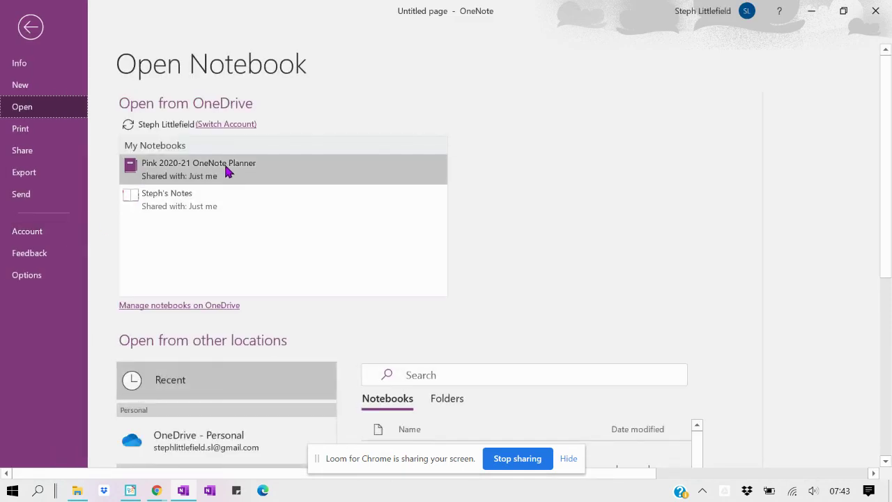
pyautogui.scroll(-10, 481, 225)
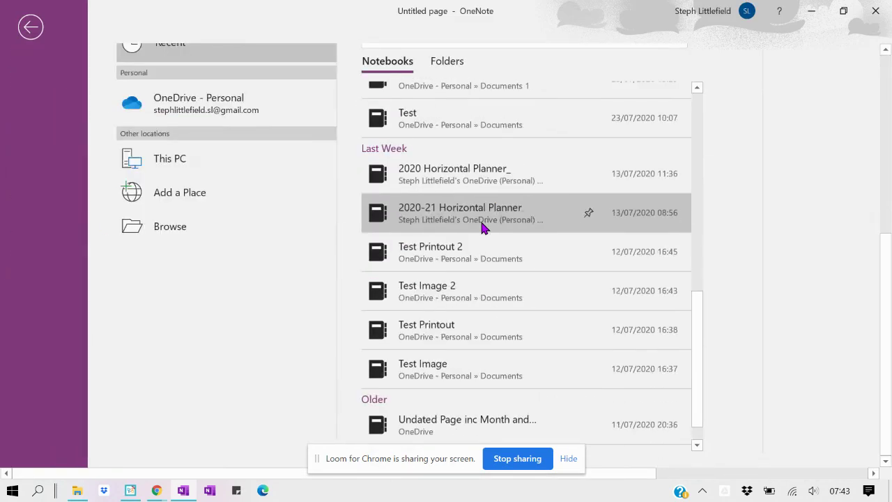
pyautogui.scroll(5, 481, 226)
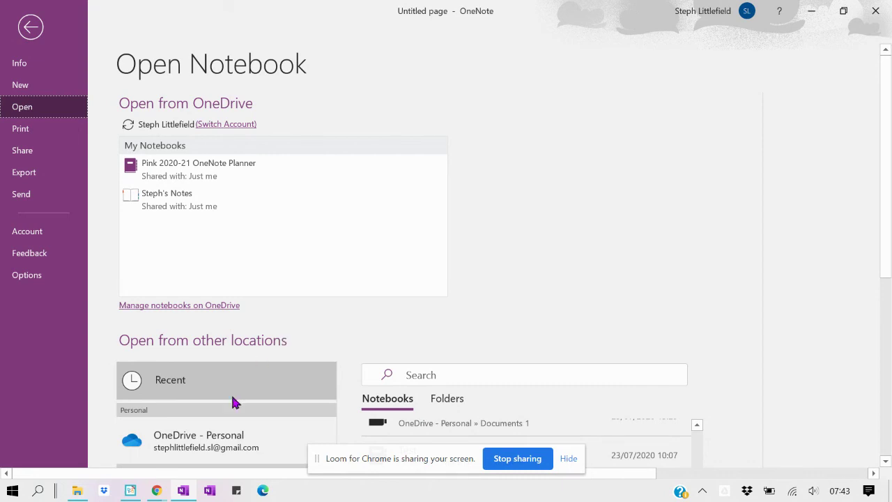
# Open the Pink 2020-21 OneNote Planner notebook from the Documents folder in OneDrive - Personal
pyautogui.click(215, 453)
pyautogui.scroll(-5, 554, 296)
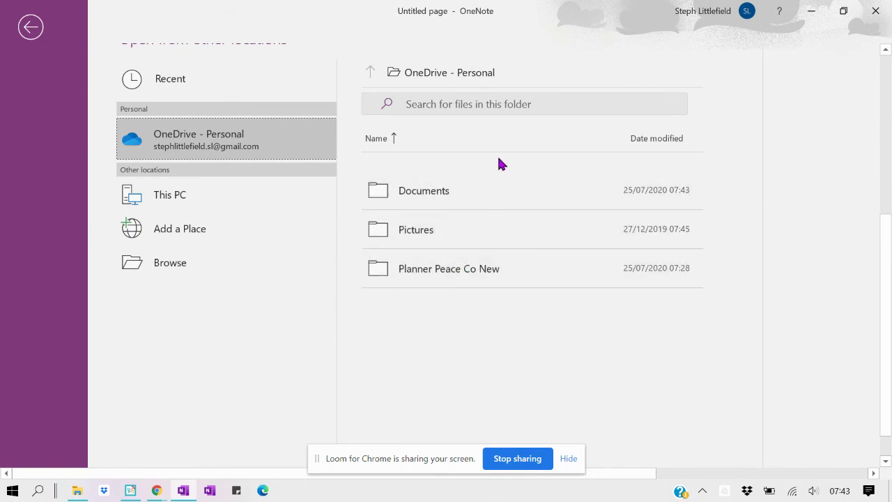
pyautogui.click(490, 205)
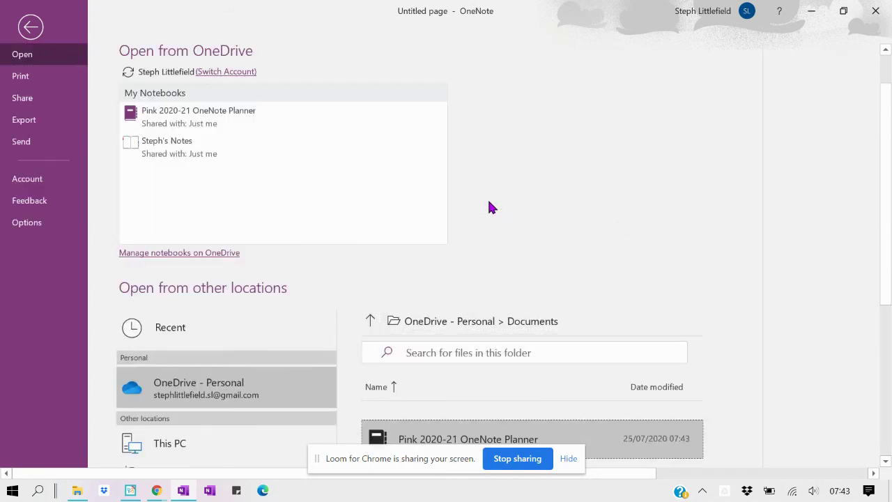
pyautogui.scroll(-4, 489, 206)
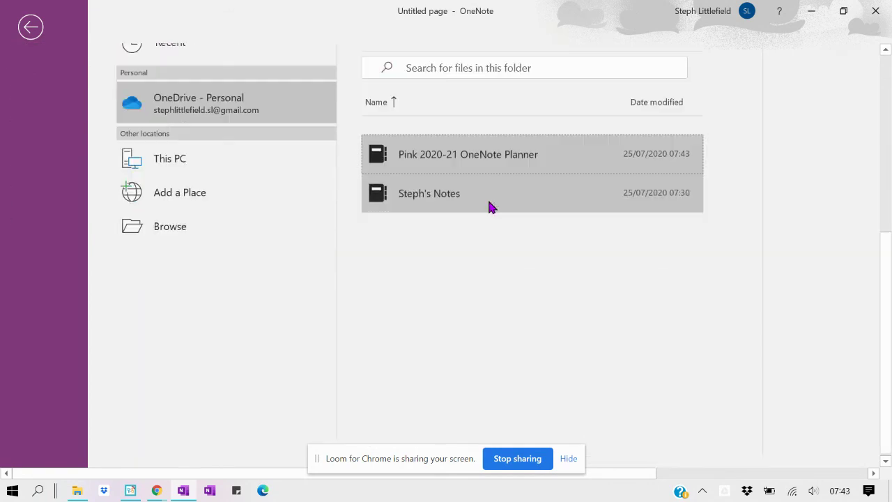
pyautogui.click(481, 156)
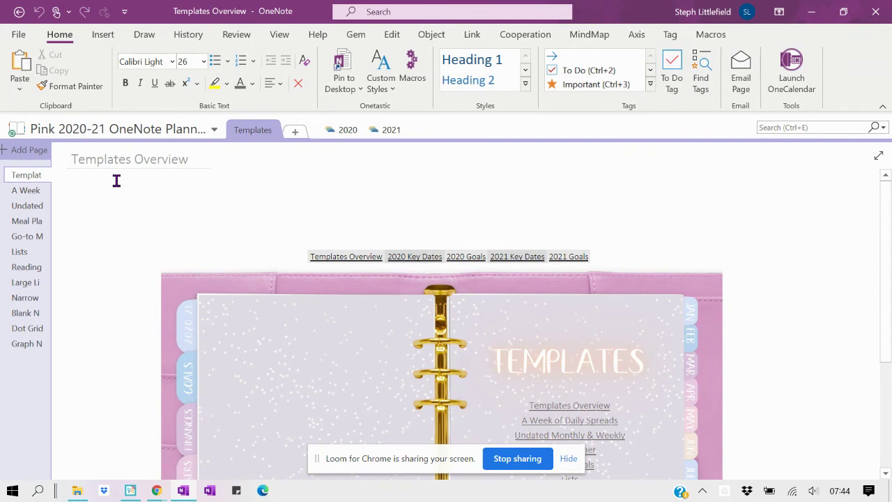
# Check the Pink 2020-21 OneNote Planner's sync status in the list of open notebooks, and close the list
pyautogui.click(213, 131)
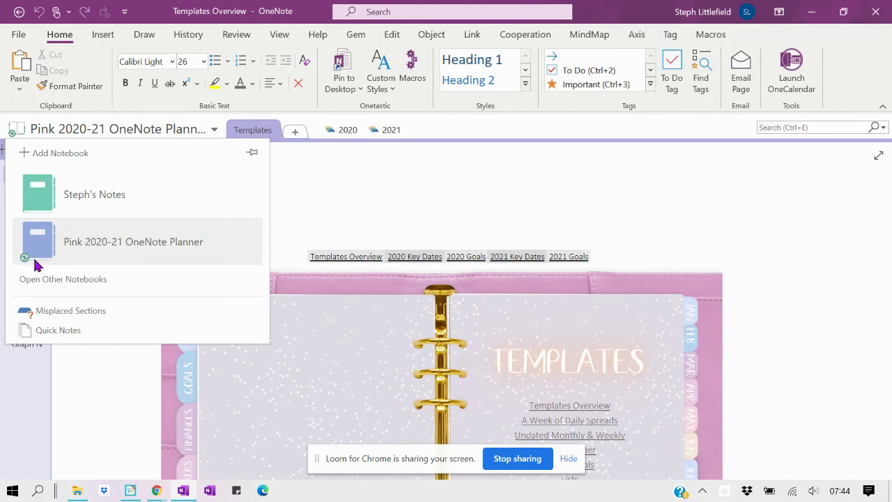
pyautogui.click(142, 387)
pyautogui.click(142, 386)
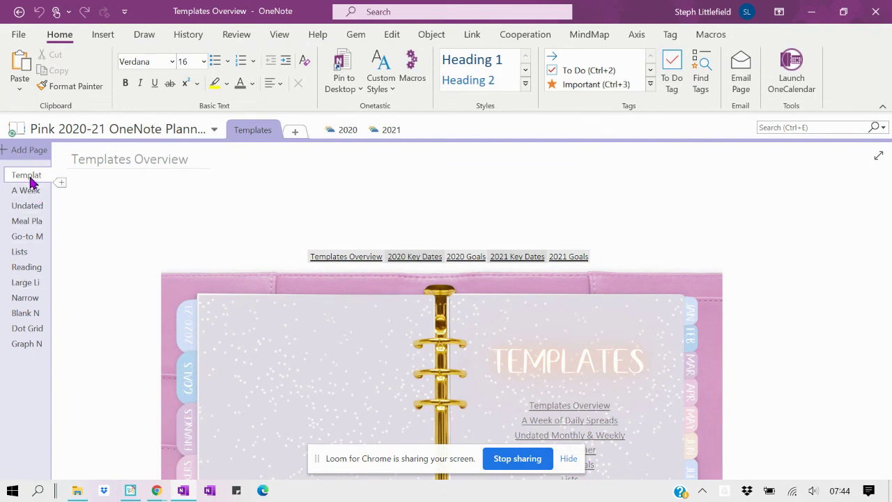
# Open the 2021 section group and examine its overflow list of month sections
pyautogui.click(388, 131)
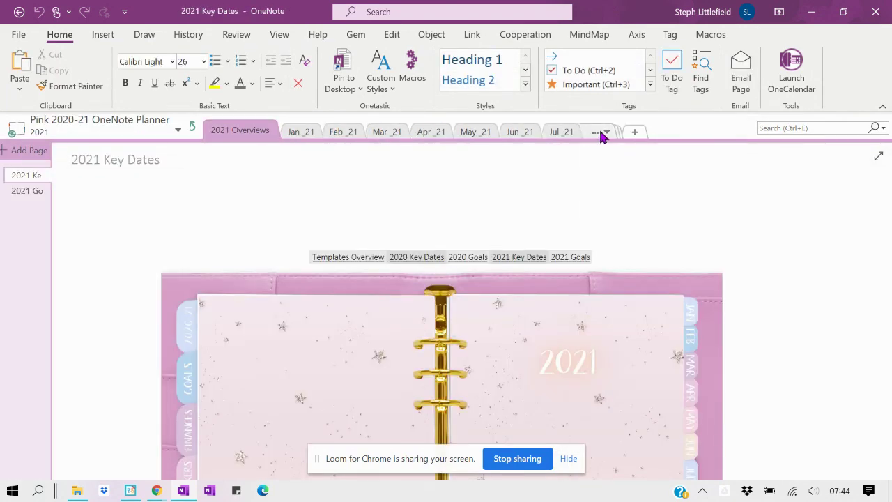
pyautogui.click(598, 132)
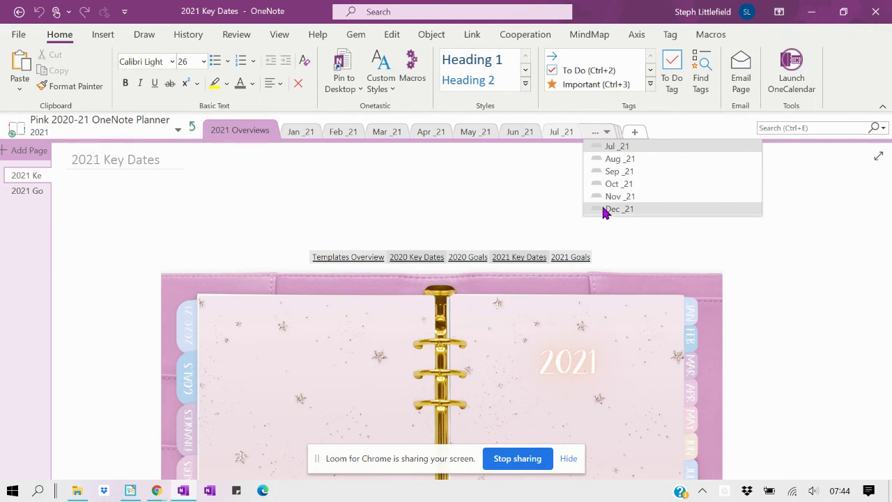
pyautogui.click(386, 201)
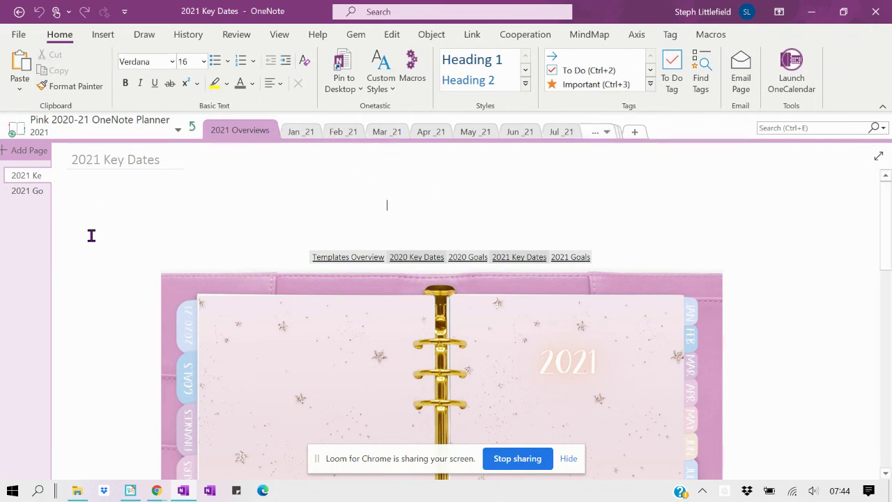
# Return to the planner's top level, and open the Jul _20 section in the 2020 section group
pyautogui.click(192, 129)
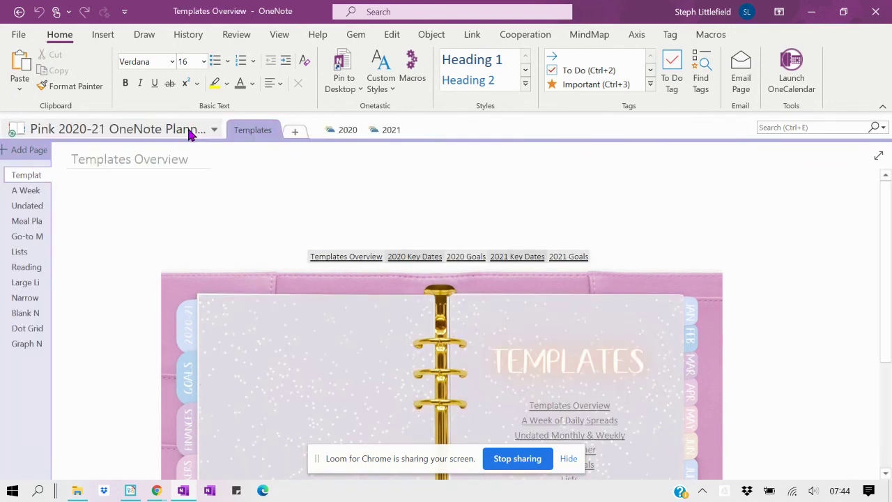
pyautogui.click(334, 132)
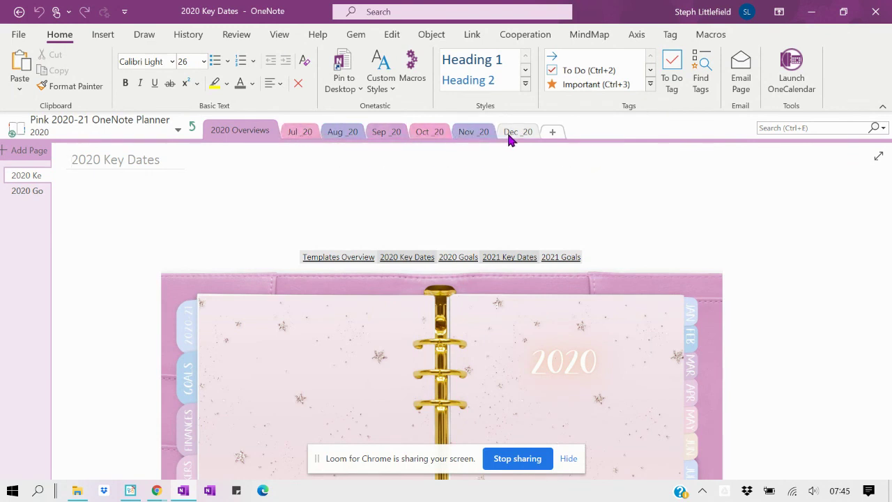
pyautogui.click(294, 134)
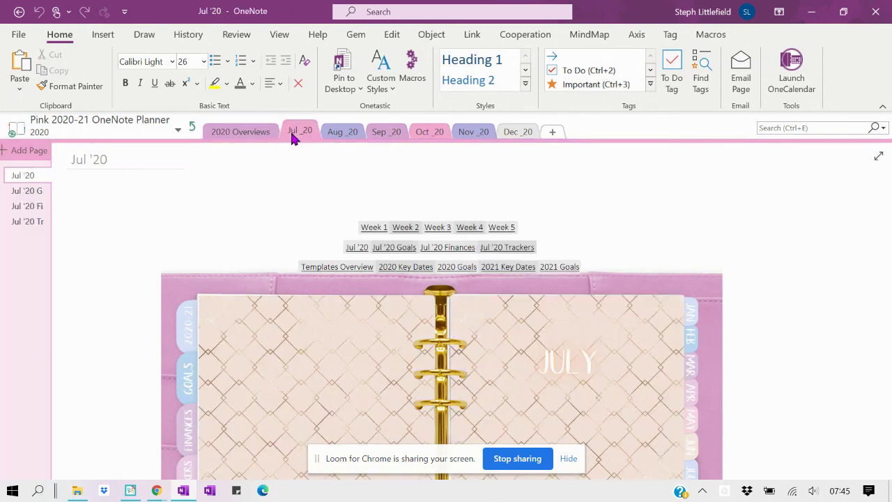